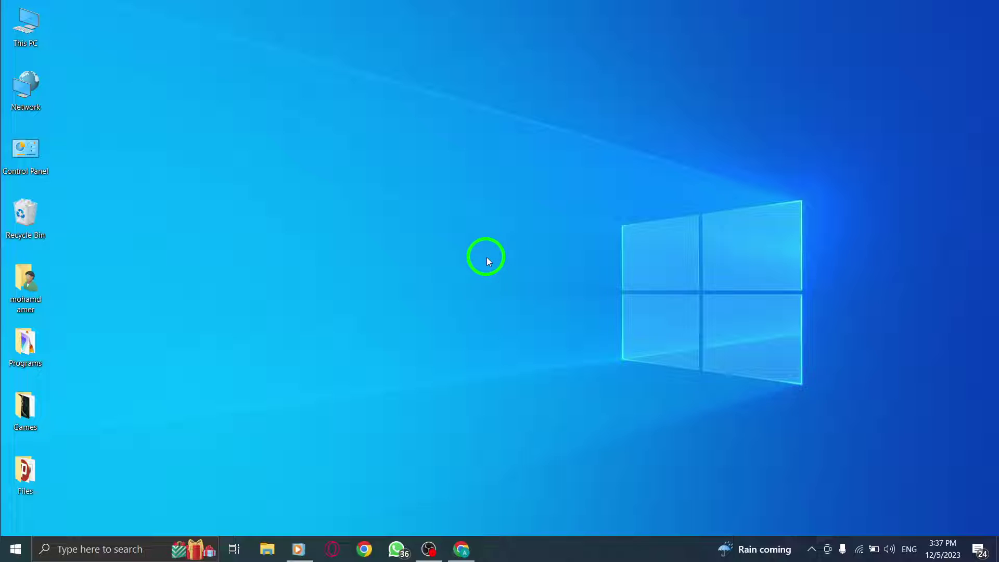
- Launch Google Chrome from the taskbar to reach the Google new tab page
{"action": "left_click_drag", "start_coordinate": [548, 192], "coordinate": [380, 313]}
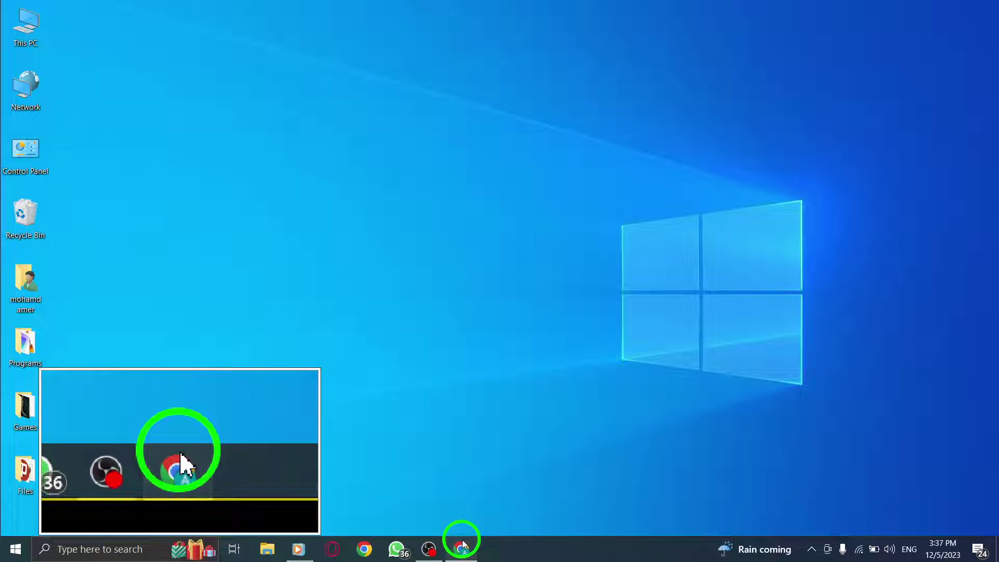
{"action": "left_click", "coordinate": [462, 546]}
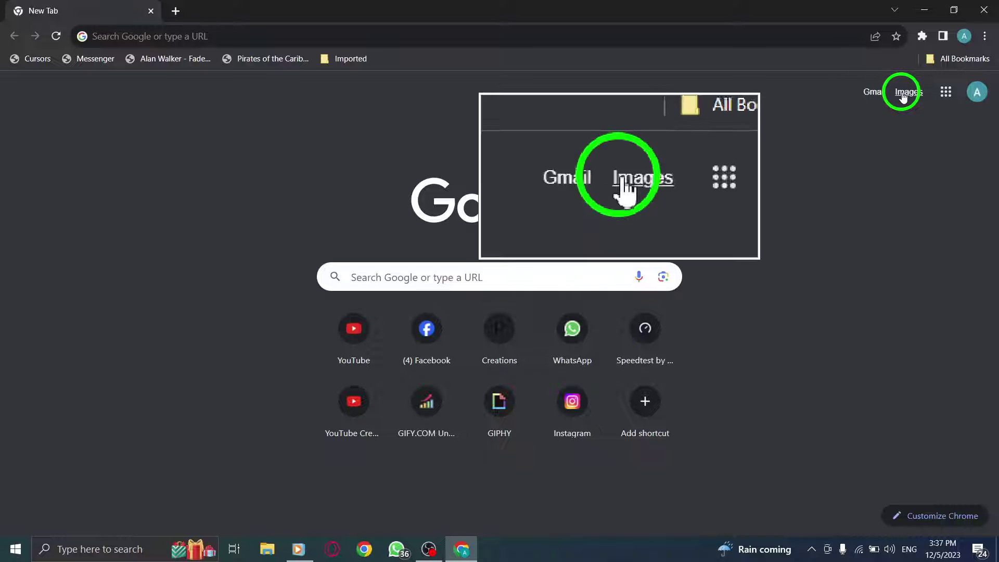
{"action": "left_click", "coordinate": [908, 92]}
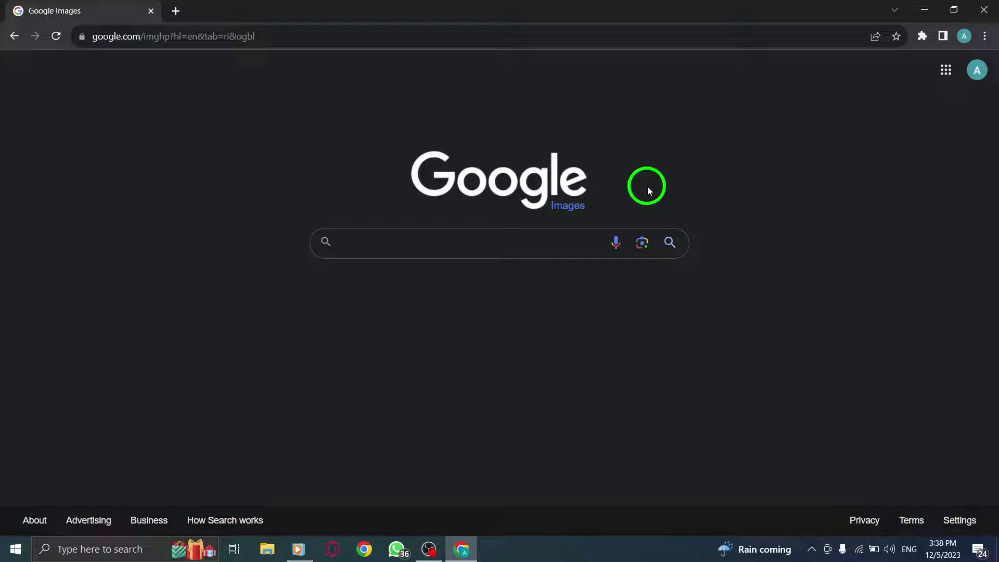
- Return Chrome to its home page, then minimize it to reveal the Windows desktop
{"action": "key", "text": "alt+Home"}
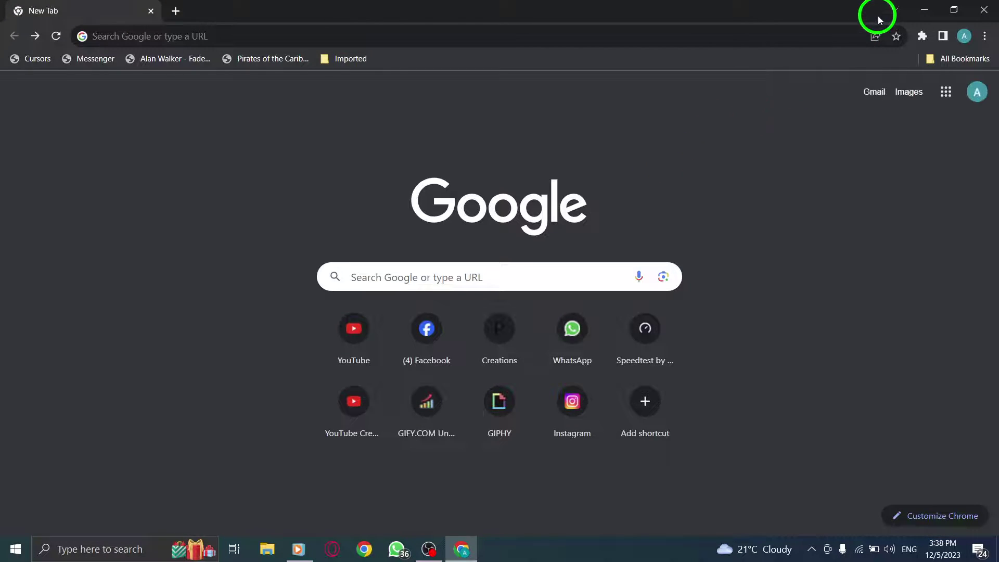
{"action": "left_click", "coordinate": [923, 11]}
{"action": "left_click", "coordinate": [414, 185]}
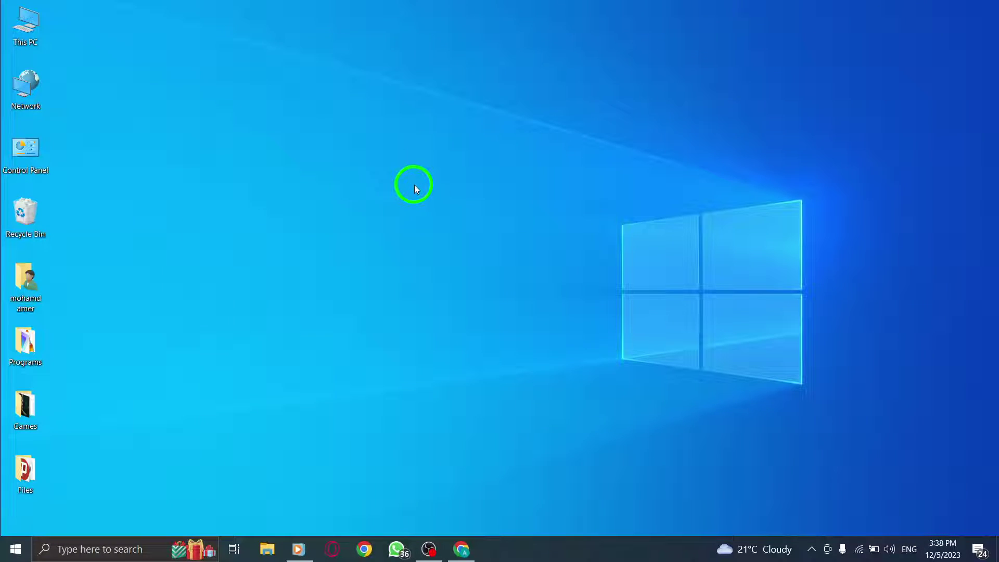